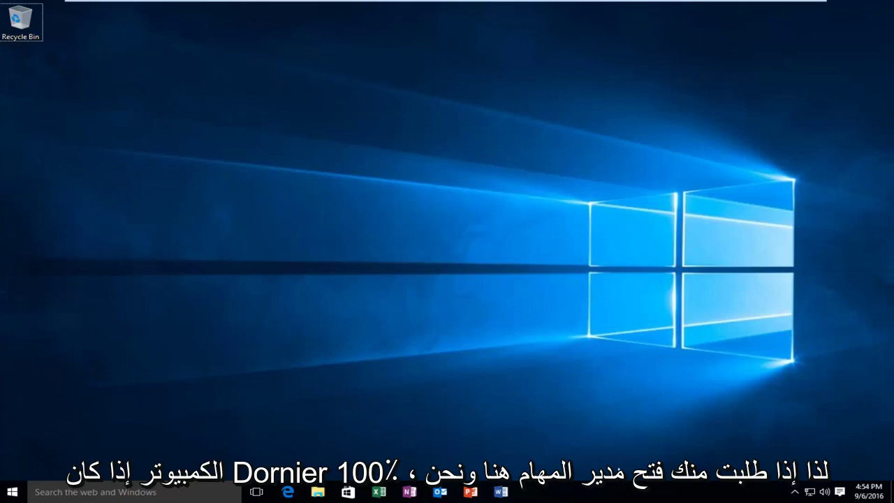
Check the performance readings for Disk 0 (C:) in Task Manager, and close it.
{"action": "right_click", "coordinate": [618, 495]}
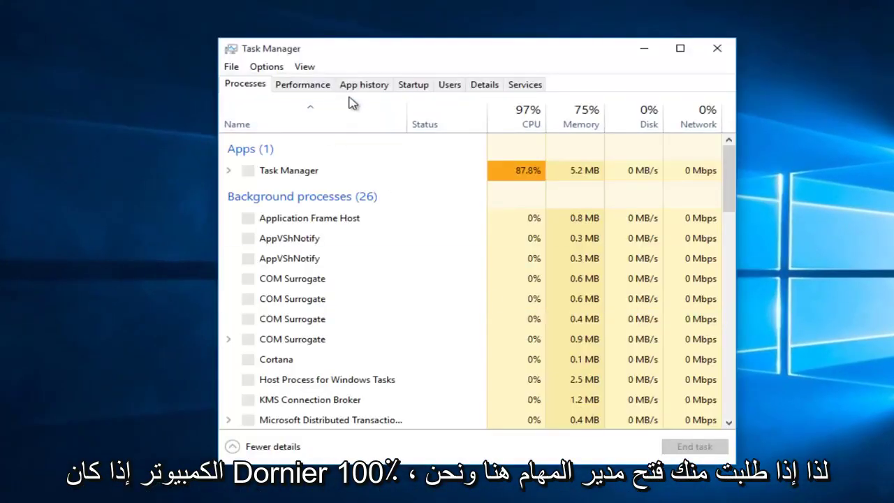
{"action": "left_click", "coordinate": [301, 86]}
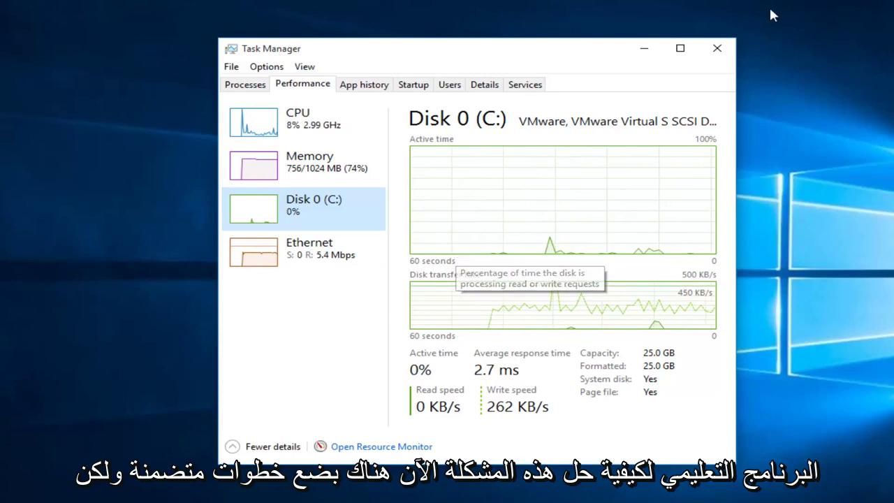
{"action": "left_click", "coordinate": [717, 49]}
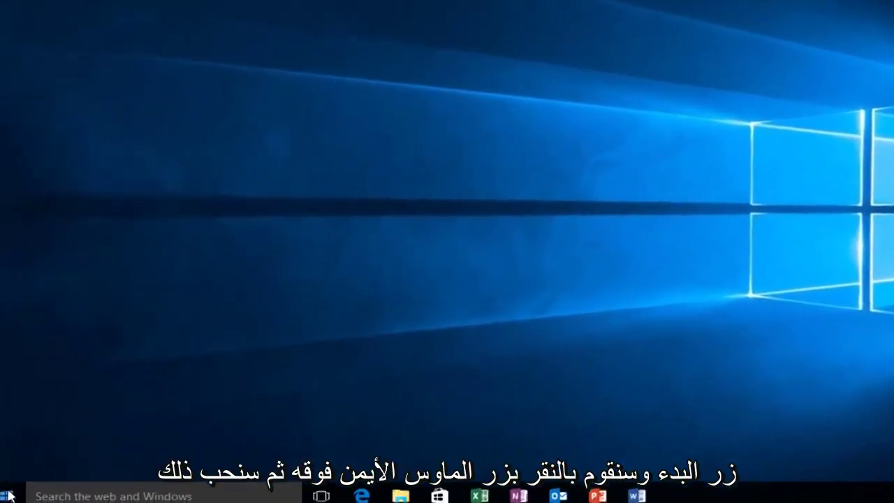
Open the Services console by running services.msc.
{"action": "right_click", "coordinate": [2, 500]}
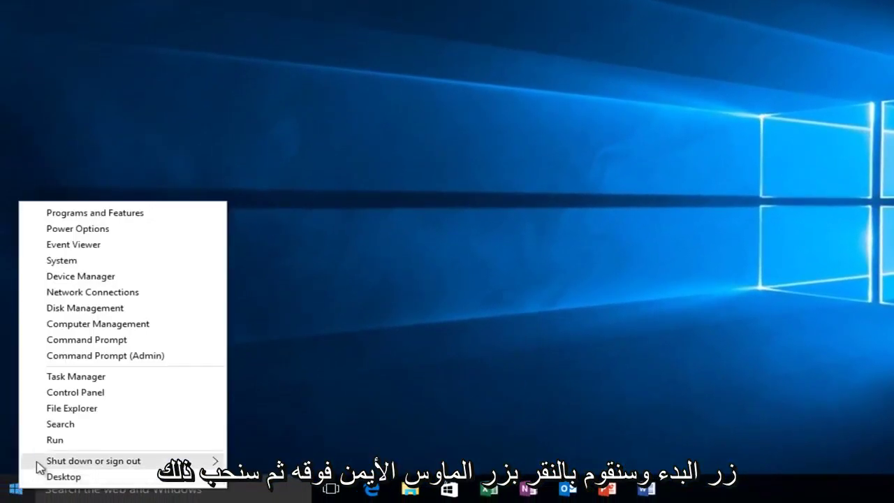
{"action": "left_click", "coordinate": [59, 441]}
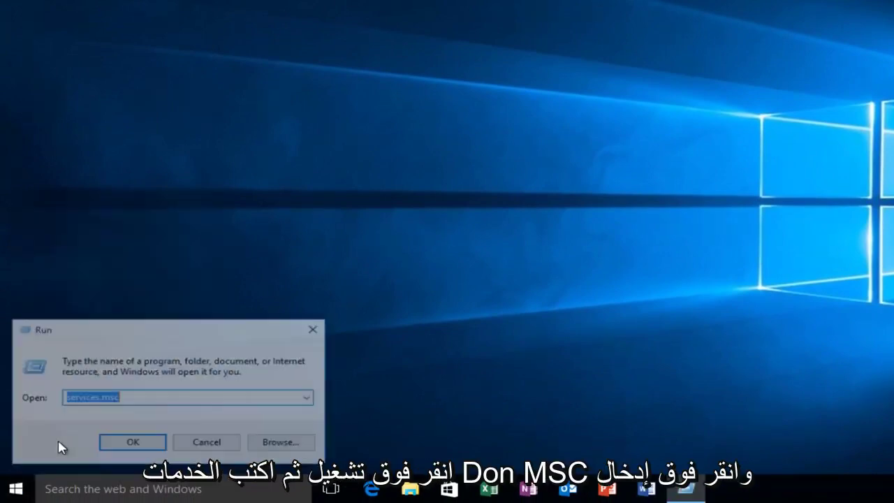
{"action": "type", "text": "service"}
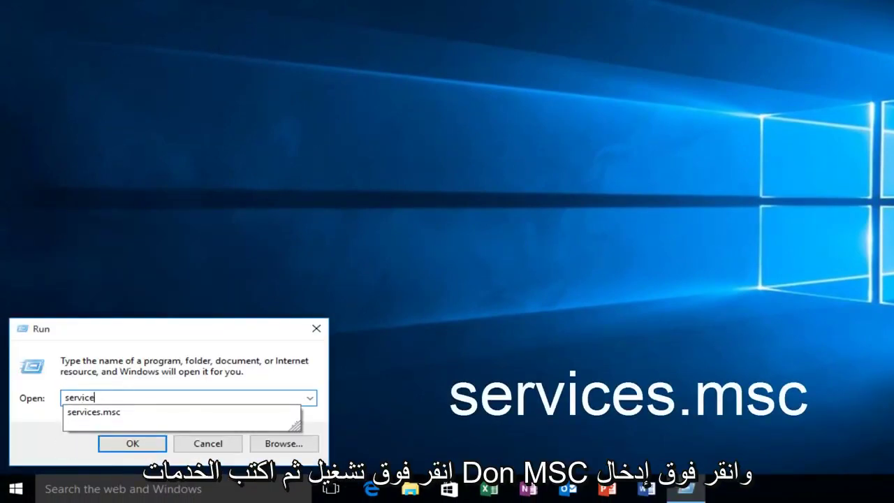
{"action": "type", "text": "s.msc"}
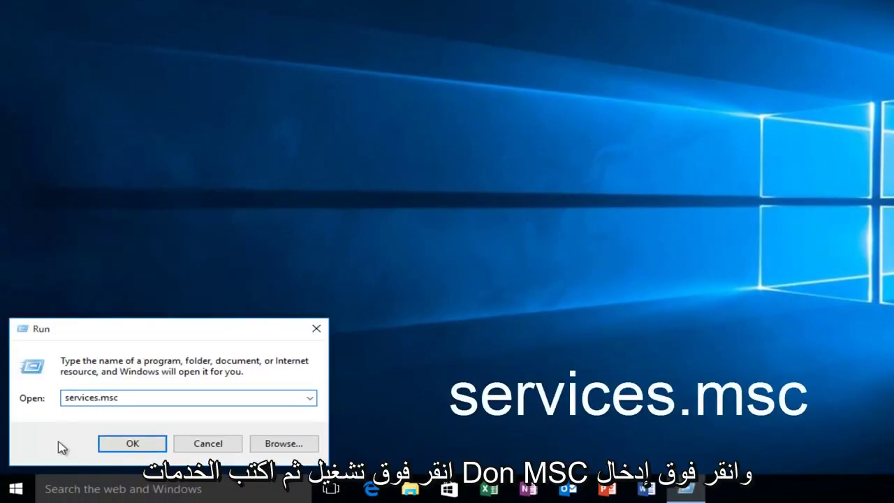
{"action": "key", "text": "Return"}
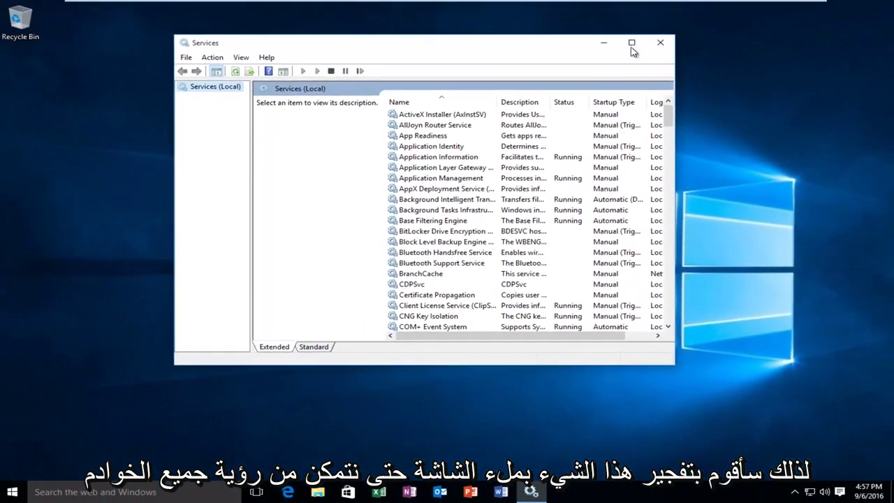
Maximize the Services window and widen the Name column to fit the full service names.
{"action": "left_click", "coordinate": [631, 45]}
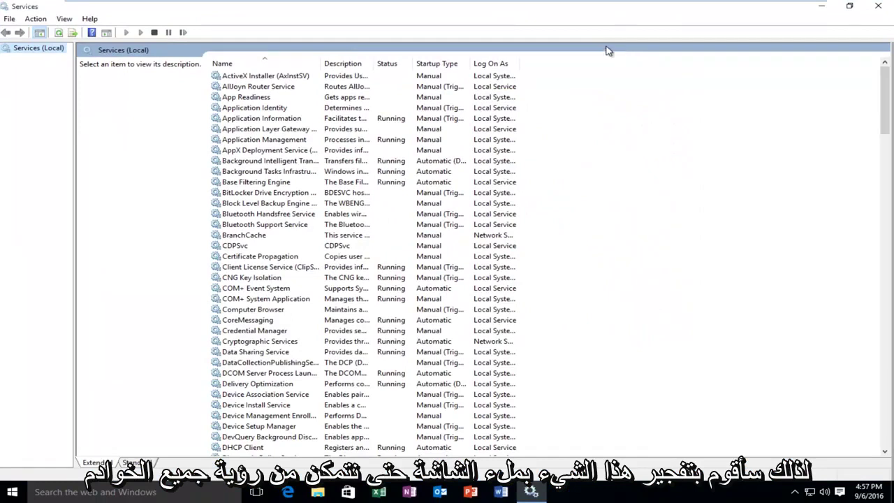
{"action": "double_click", "coordinate": [321, 63]}
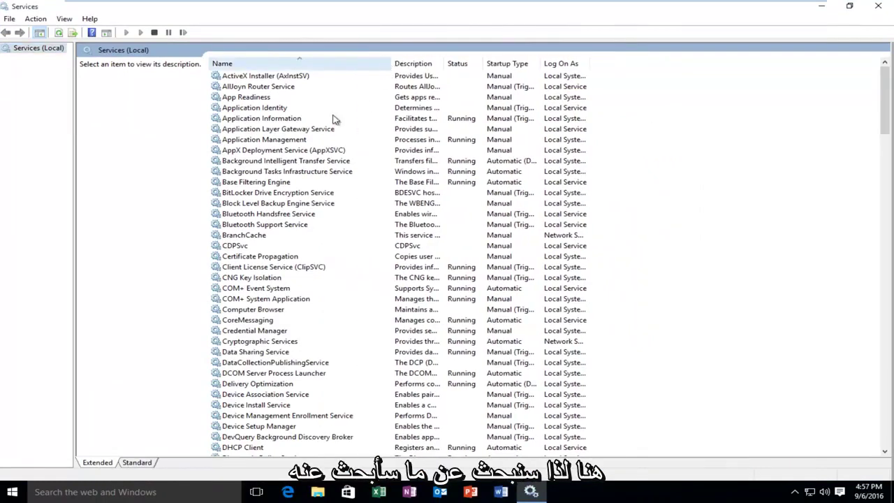
{"action": "left_click", "coordinate": [265, 217]}
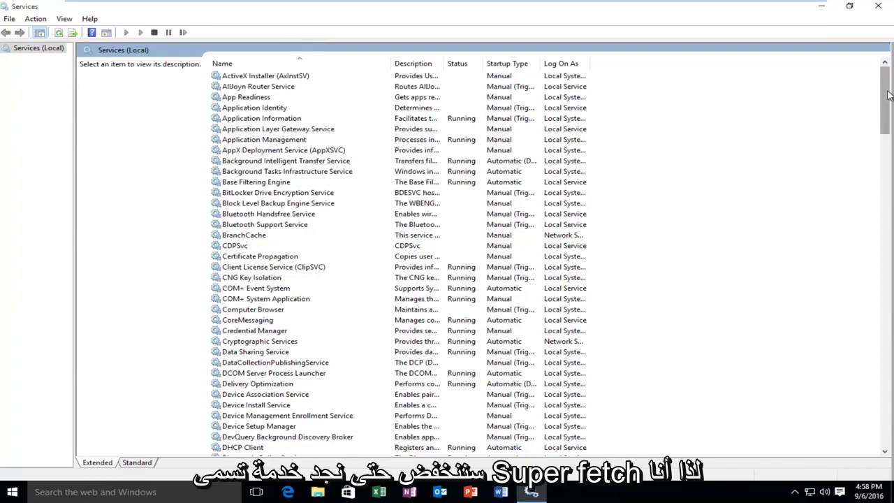
Set the Superfetch service's startup type to Disabled, apply it, and close Services.
{"action": "left_click_drag", "start_coordinate": [888, 98], "coordinate": [879, 302]}
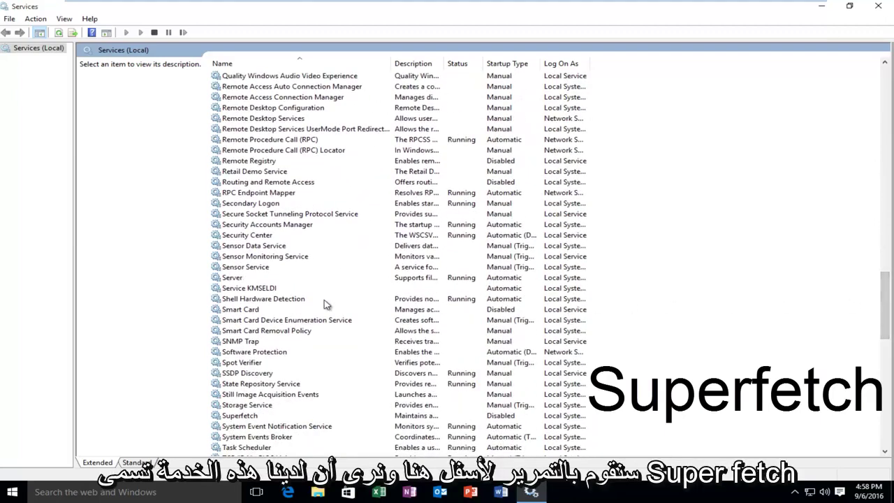
{"action": "left_click", "coordinate": [224, 414]}
{"action": "scroll", "coordinate": [232, 323], "scroll_direction": "down", "scroll_amount": 3}
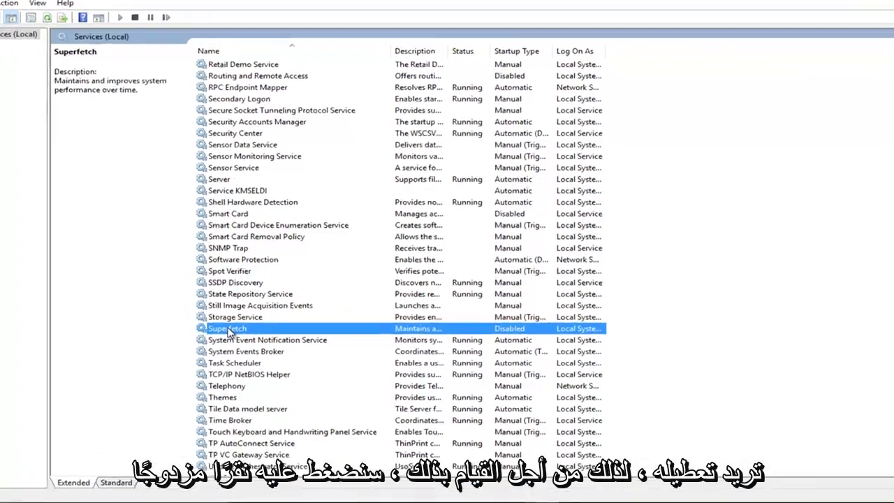
{"action": "double_click", "coordinate": [240, 320]}
{"action": "left_click", "coordinate": [414, 231]}
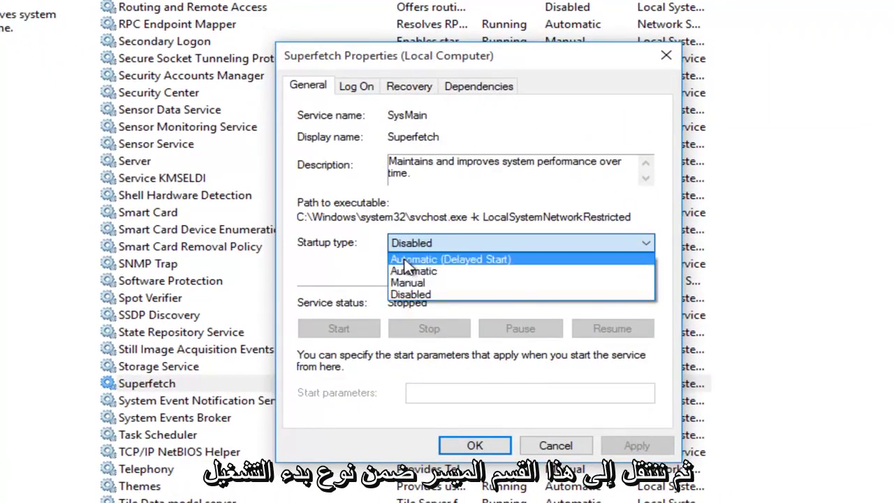
{"action": "left_click", "coordinate": [412, 293]}
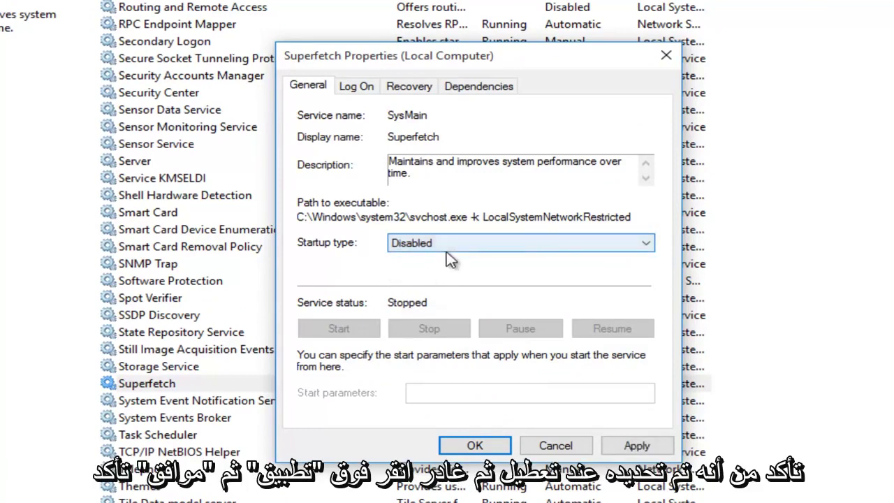
{"action": "left_click", "coordinate": [631, 446]}
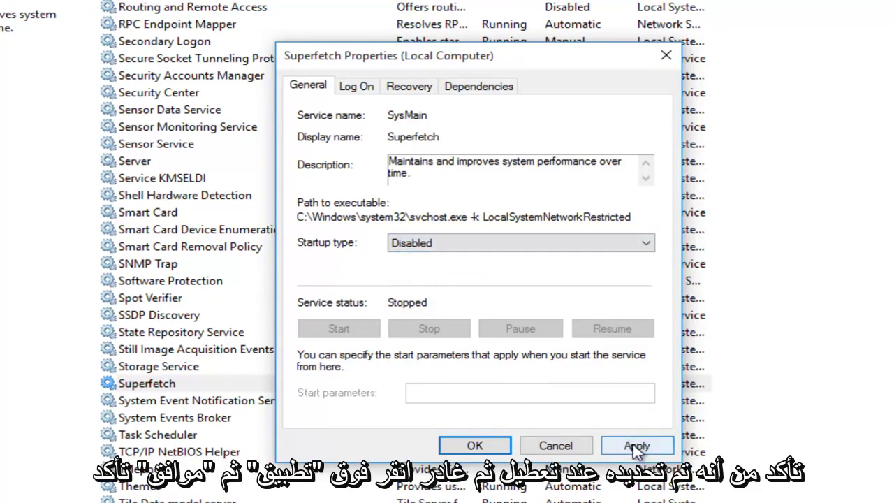
{"action": "left_click", "coordinate": [636, 446]}
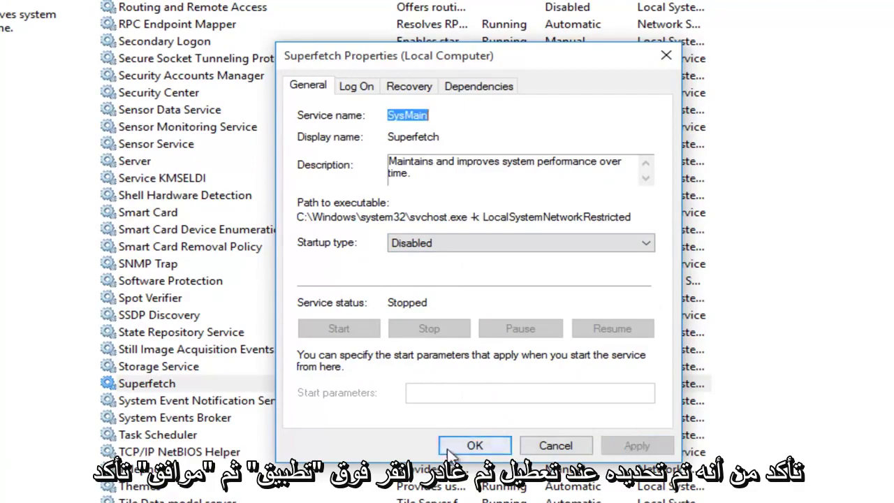
{"action": "left_click", "coordinate": [475, 446]}
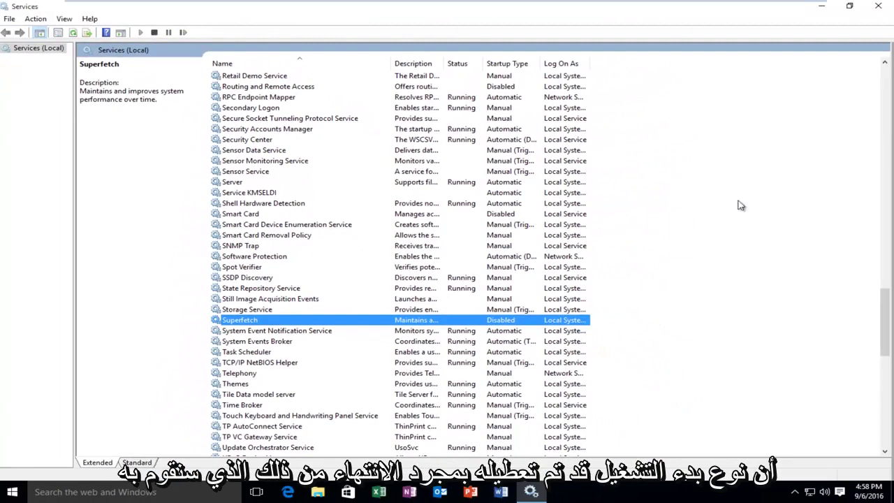
{"action": "left_click", "coordinate": [884, 7]}
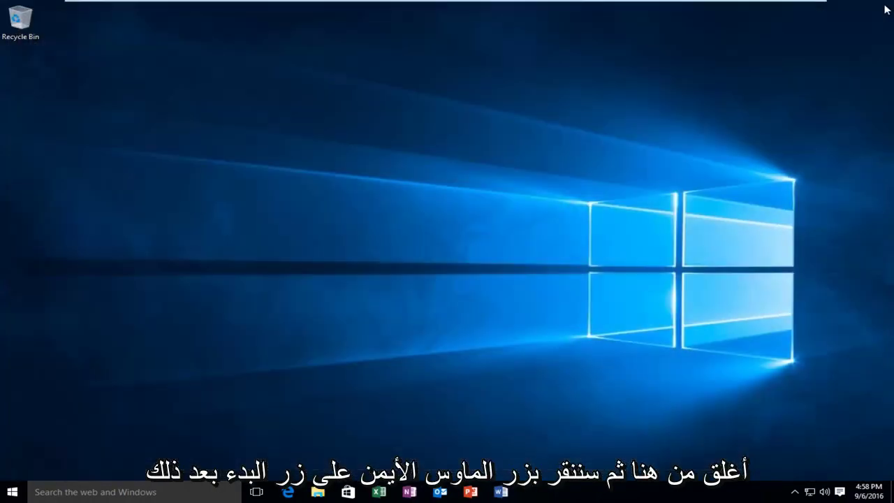
Open Registry Editor by running regedit and allow it to make changes to the PC.
{"action": "right_click", "coordinate": [15, 493]}
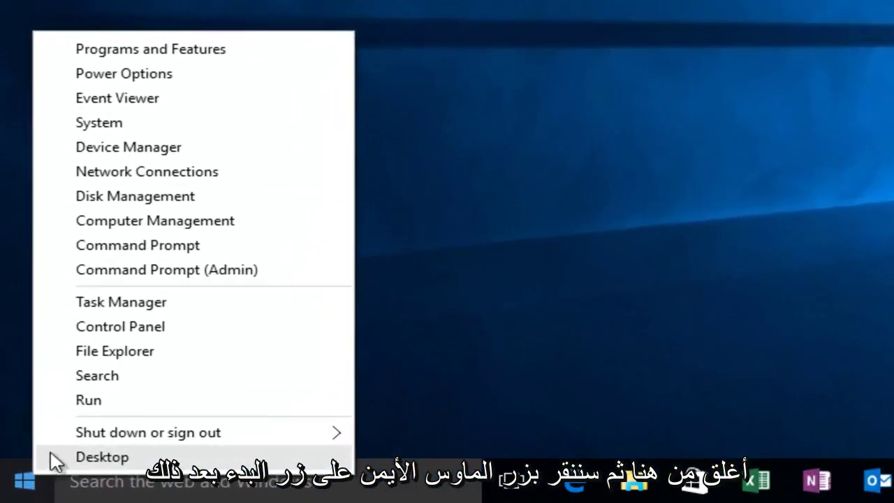
{"action": "left_click", "coordinate": [88, 400]}
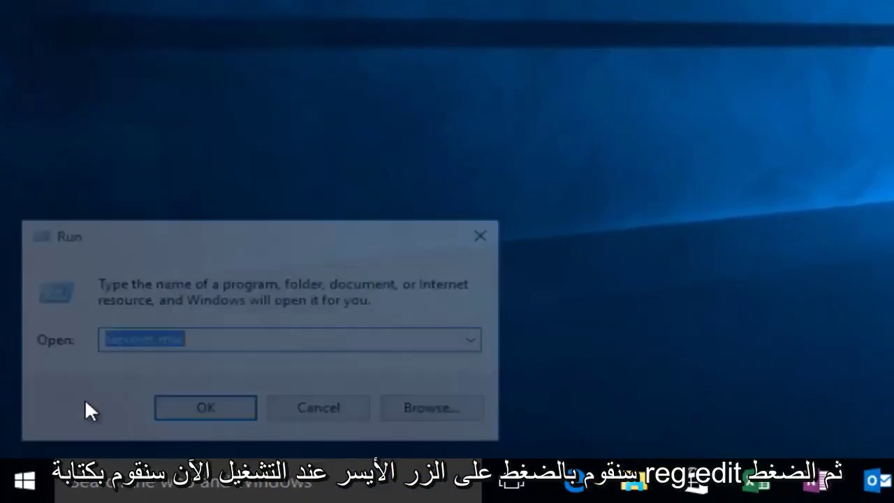
{"action": "type", "text": "re"}
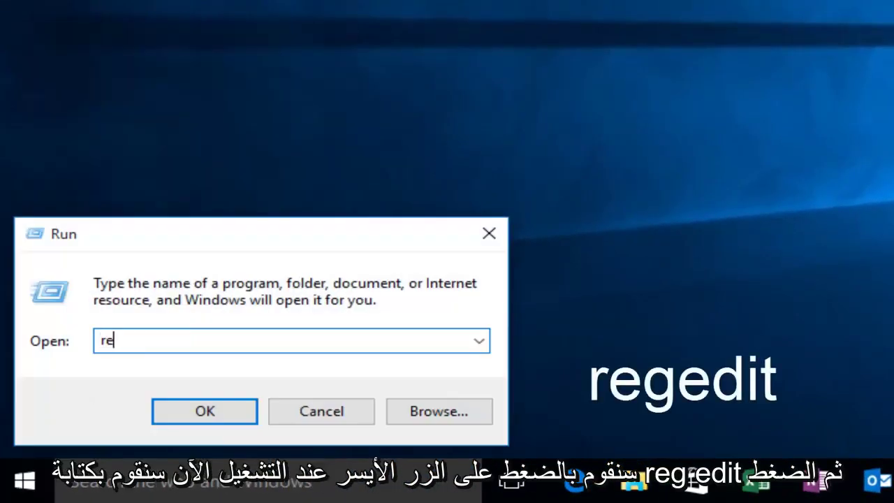
{"action": "type", "text": "gedit"}
{"action": "key", "text": "Return"}
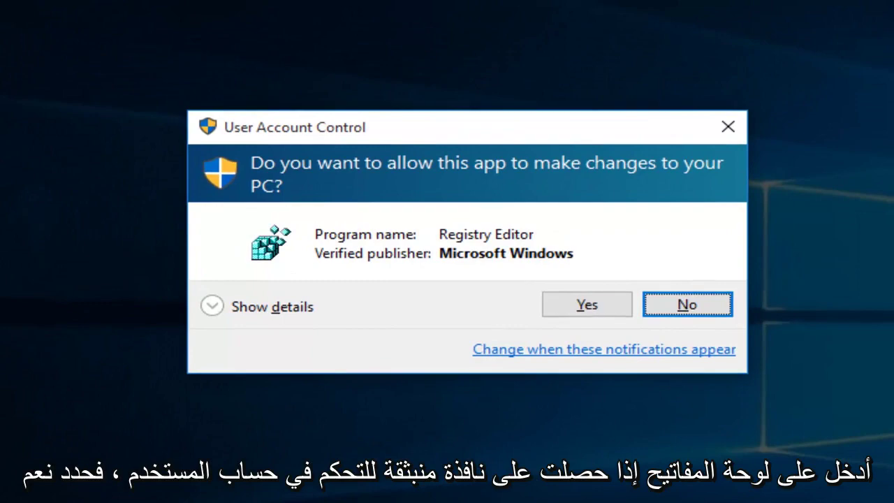
{"action": "left_click", "coordinate": [587, 308]}
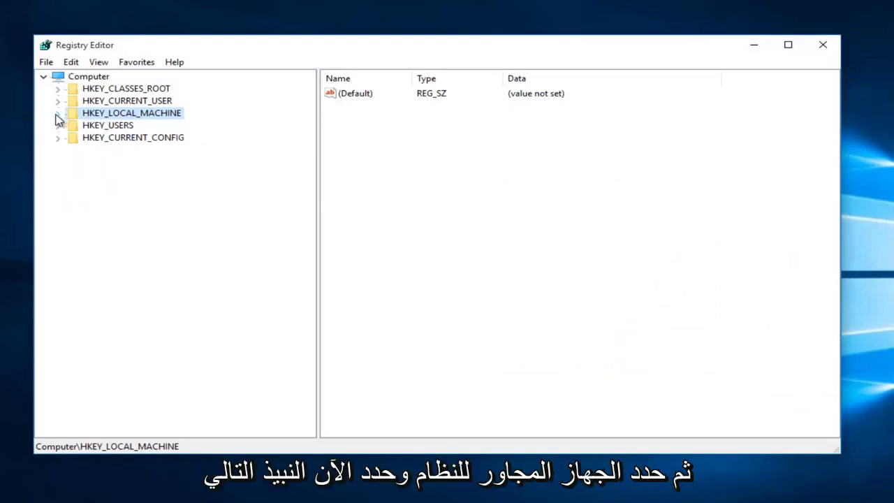
Go to the registry key HKEY_LOCAL_MACHINE\SYSTEM\ControlSet001\Control\Session Manager\Memory Management\PrefetchParameters.
{"action": "left_click", "coordinate": [57, 114]}
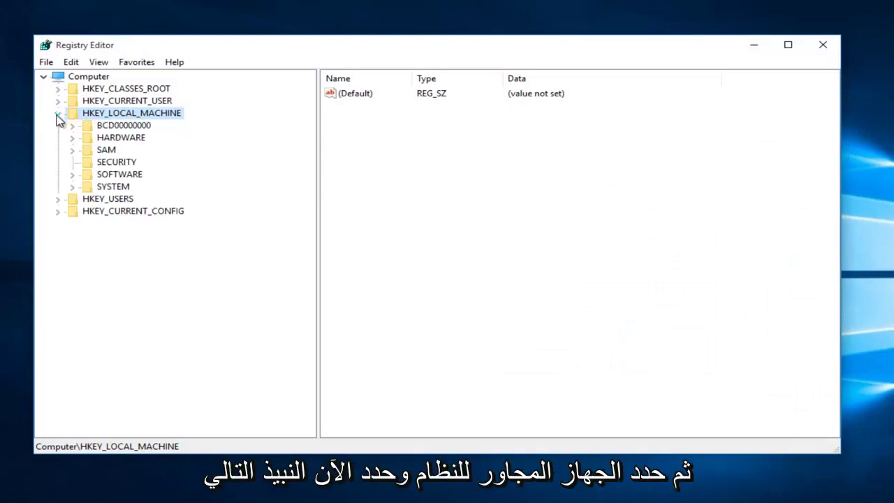
{"action": "left_click", "coordinate": [72, 187]}
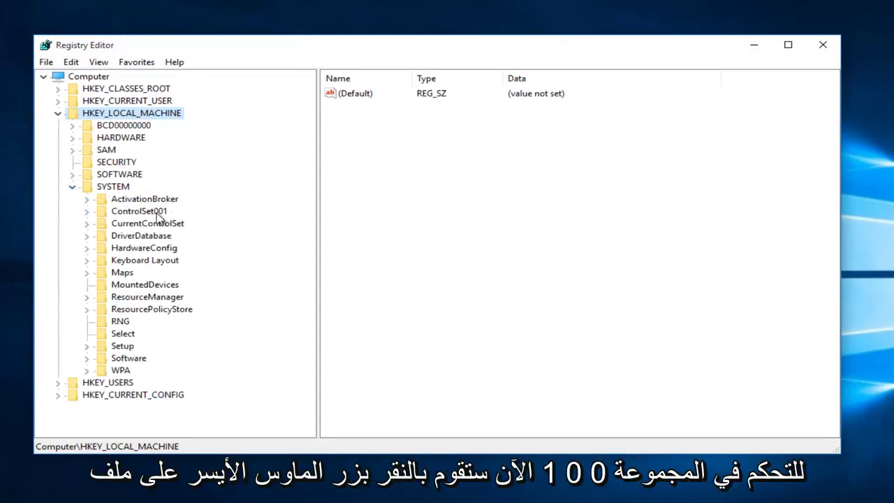
{"action": "left_click", "coordinate": [86, 212]}
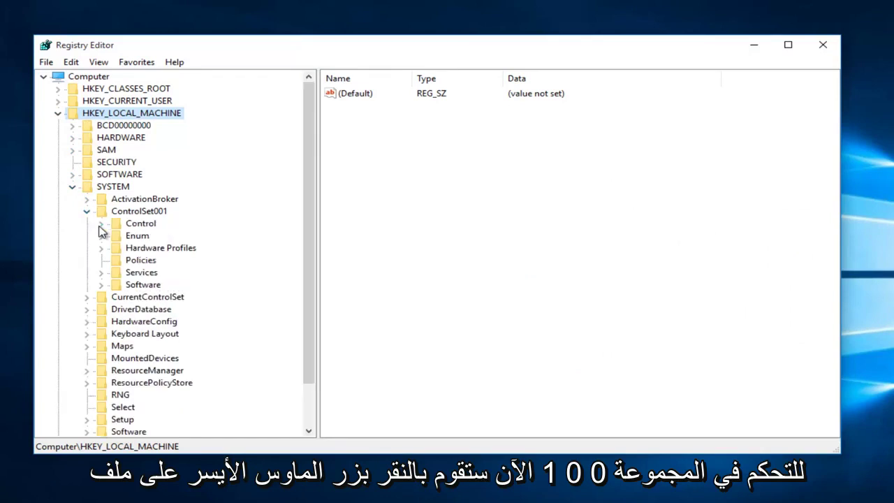
{"action": "left_click", "coordinate": [101, 225]}
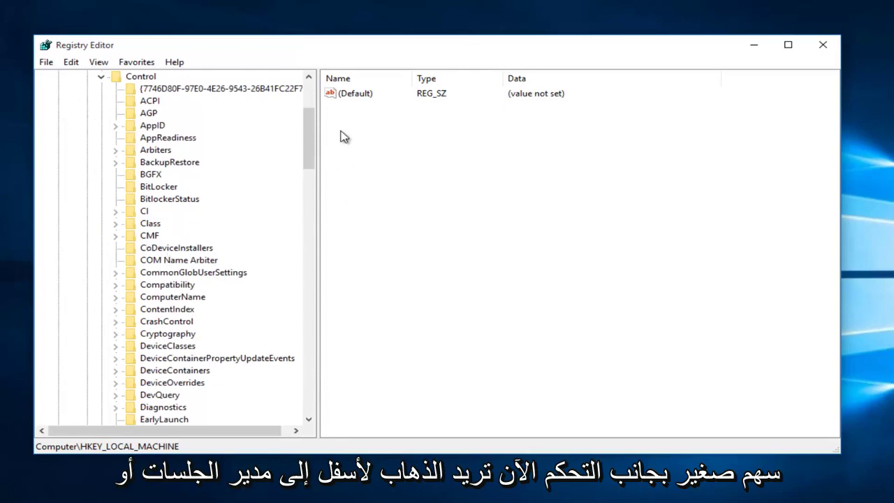
{"action": "left_click_drag", "start_coordinate": [308, 147], "coordinate": [292, 282]}
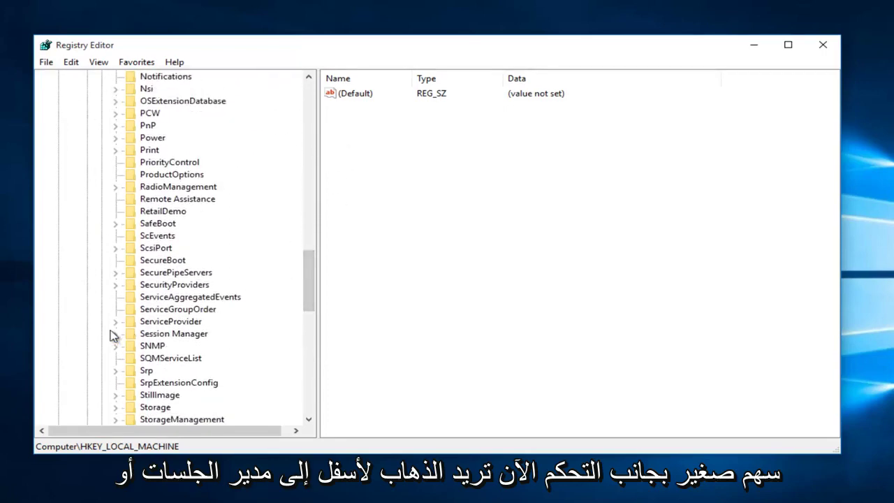
{"action": "scroll", "coordinate": [184, 343], "scroll_direction": "down", "scroll_amount": 1}
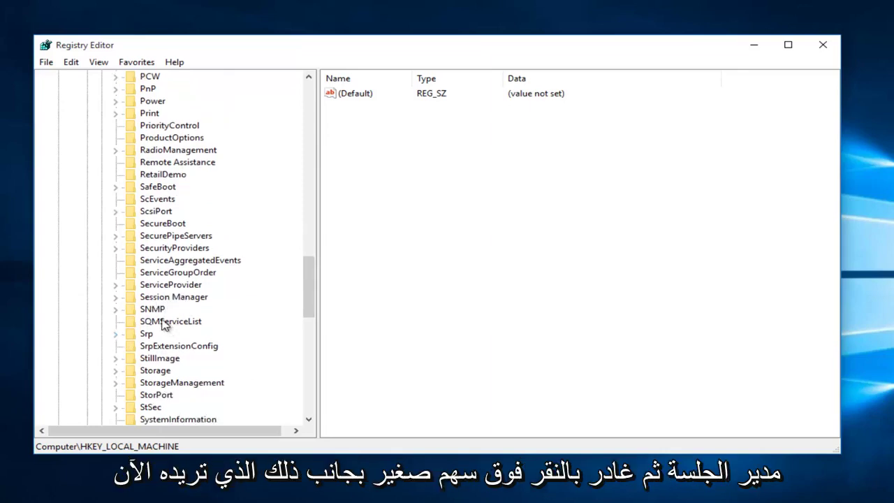
{"action": "left_click", "coordinate": [116, 297]}
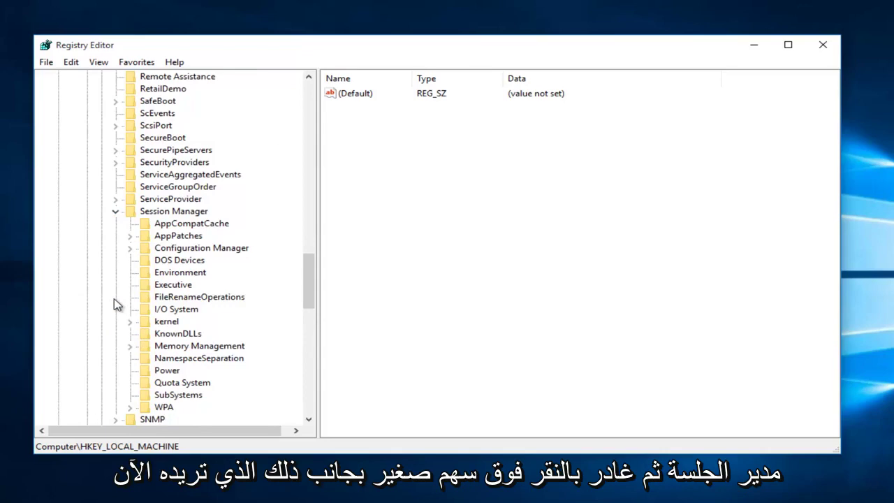
{"action": "left_click", "coordinate": [131, 347]}
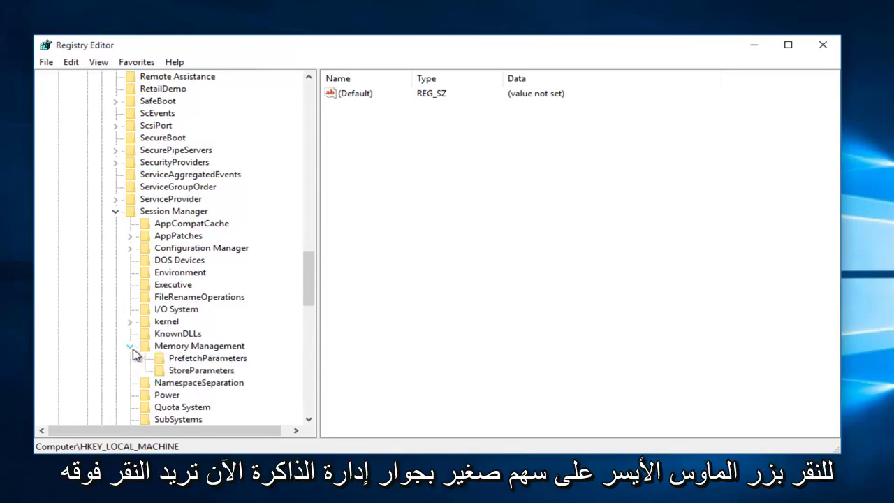
{"action": "left_click", "coordinate": [135, 353]}
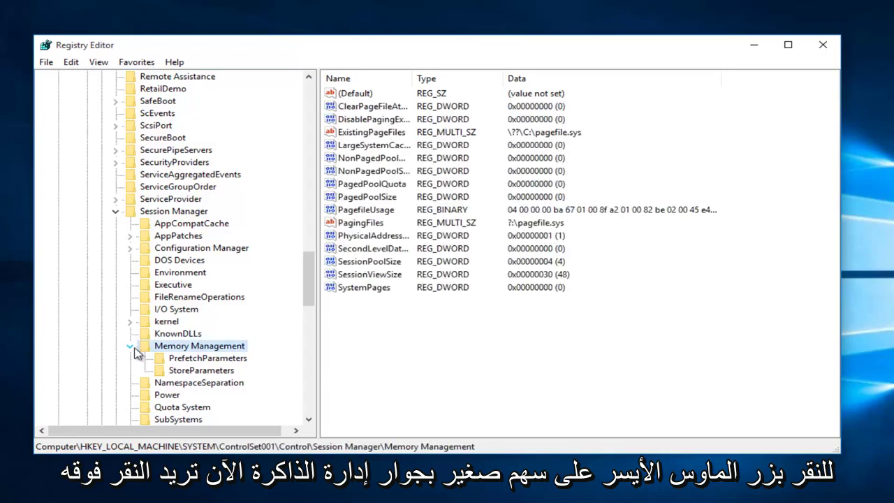
{"action": "left_click", "coordinate": [180, 361]}
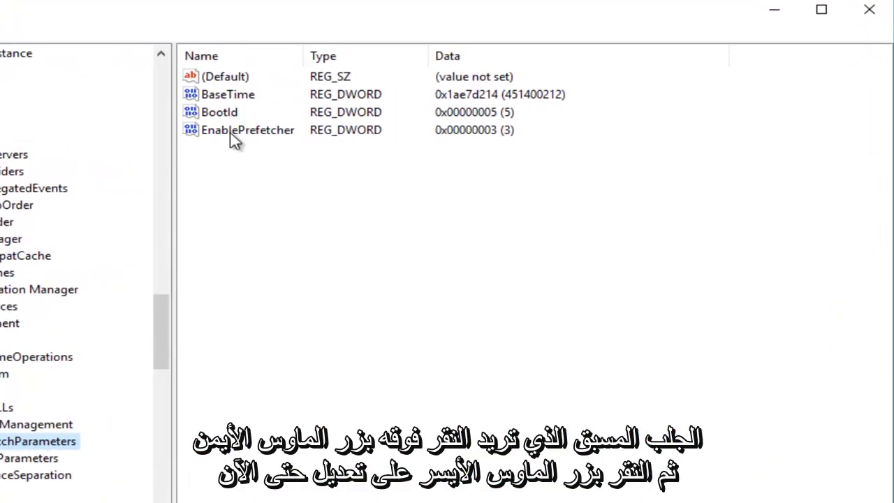
Set the EnablePrefetcher value data to 0 in hexadecimal base and deselect the entry.
{"action": "right_click", "coordinate": [233, 132]}
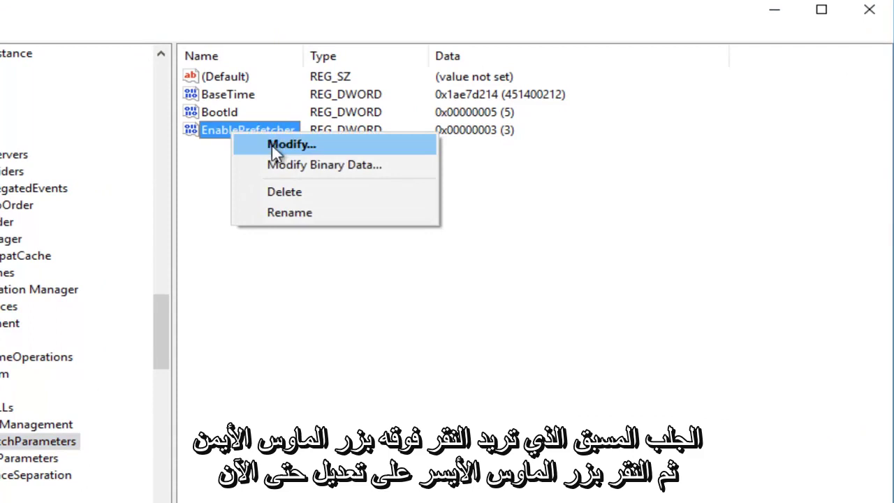
{"action": "left_click", "coordinate": [275, 153]}
{"action": "left_click_drag", "start_coordinate": [28, 95], "coordinate": [481, 185]}
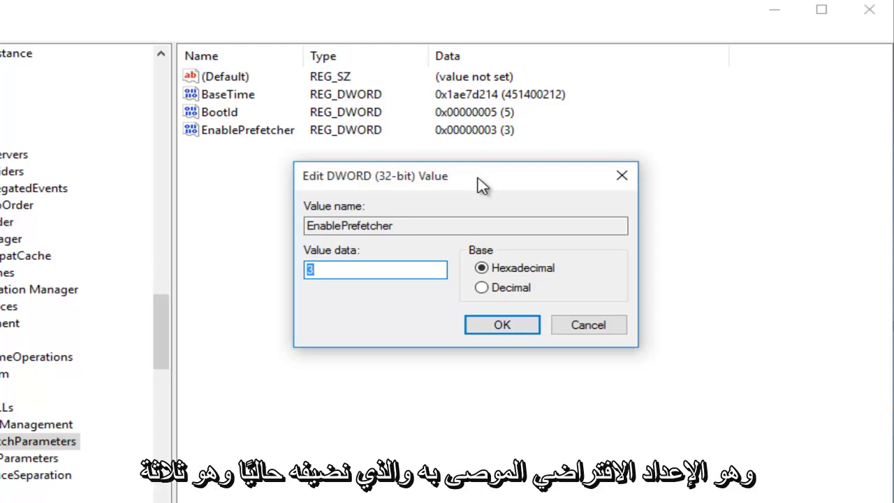
{"action": "type", "text": "0"}
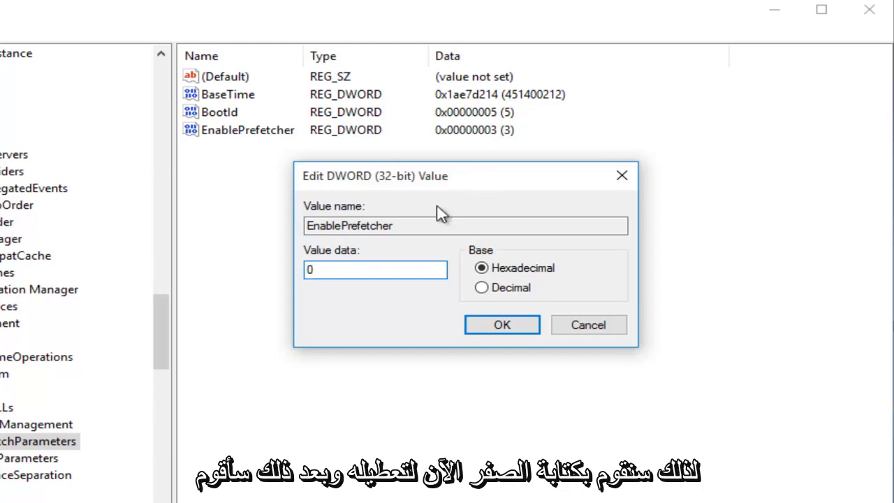
{"action": "left_click", "coordinate": [494, 333]}
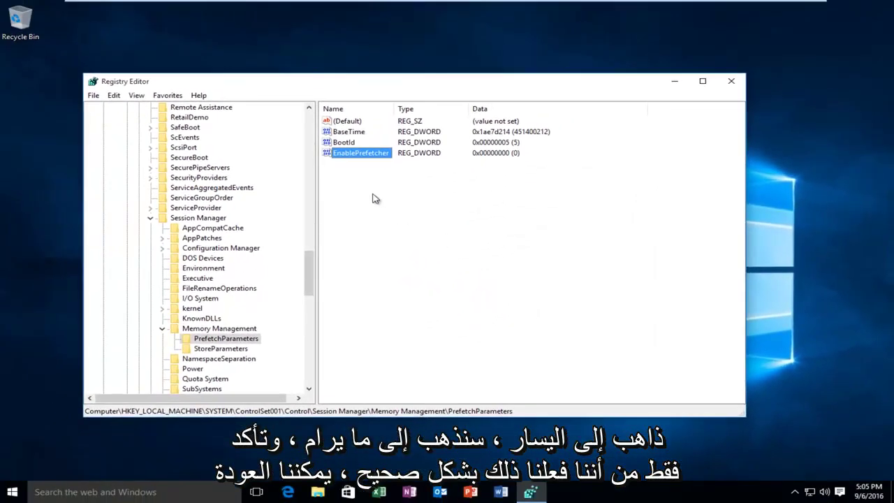
{"action": "left_click", "coordinate": [372, 198]}
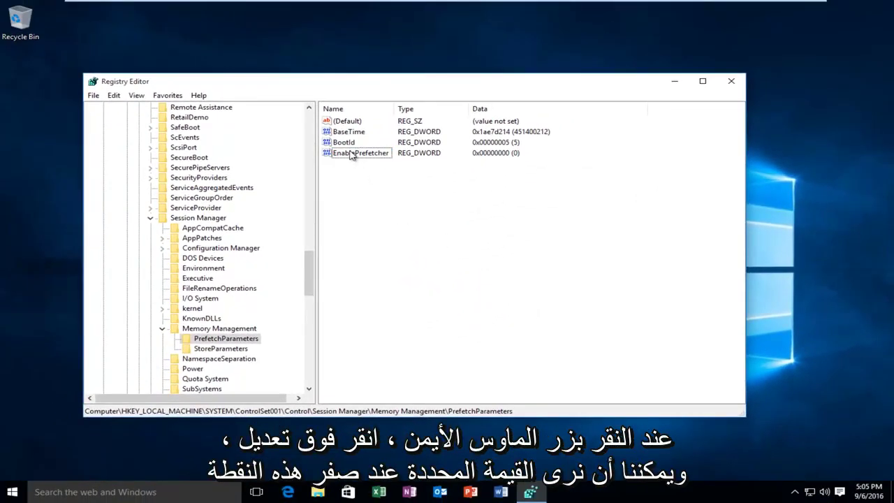
Reopen the EnablePrefetcher value to check its data, accept it, and close Registry Editor.
{"action": "right_click", "coordinate": [351, 154]}
{"action": "left_click", "coordinate": [376, 159]}
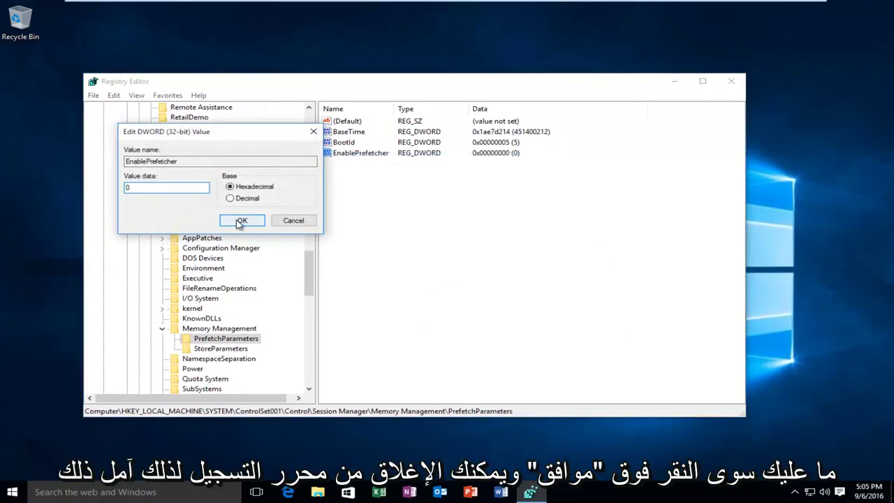
{"action": "left_click", "coordinate": [239, 220]}
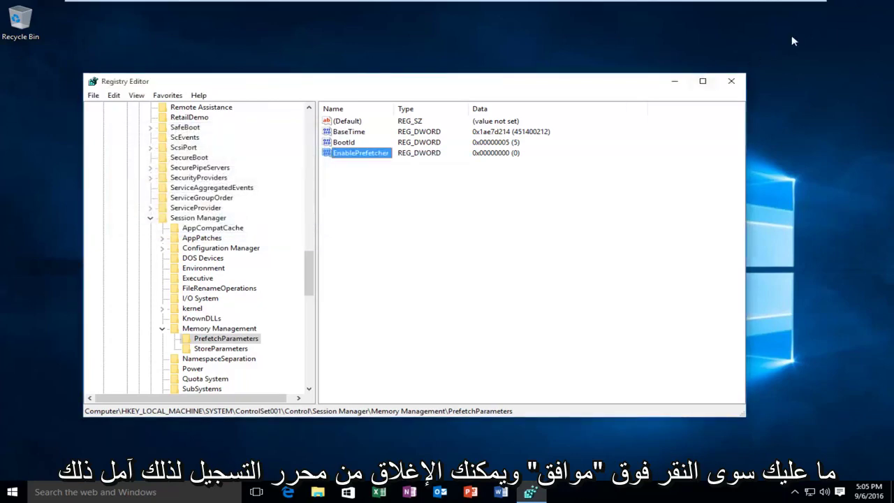
{"action": "left_click", "coordinate": [729, 81]}
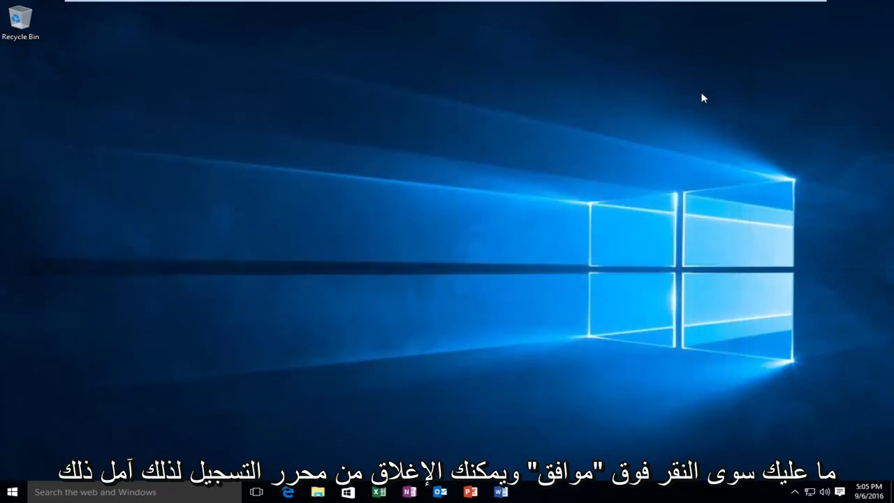